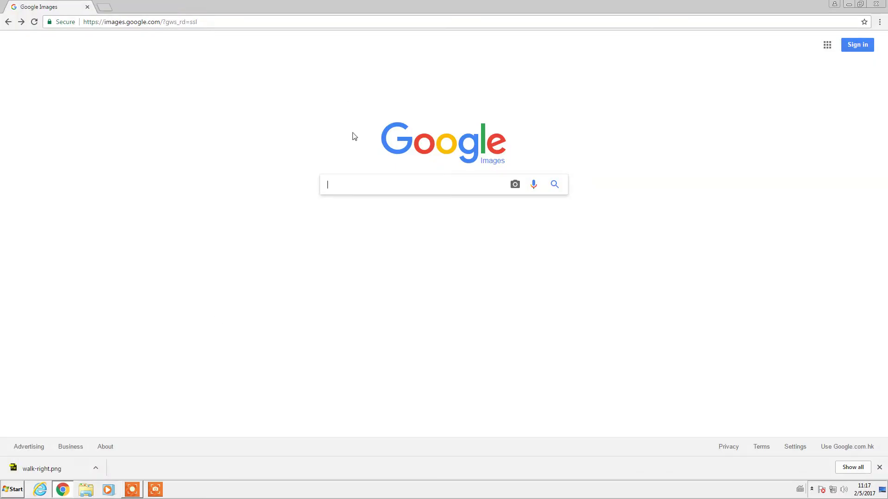
# Search Google Images for "sprite sheet walking man".
pyautogui.write('sprite sph')
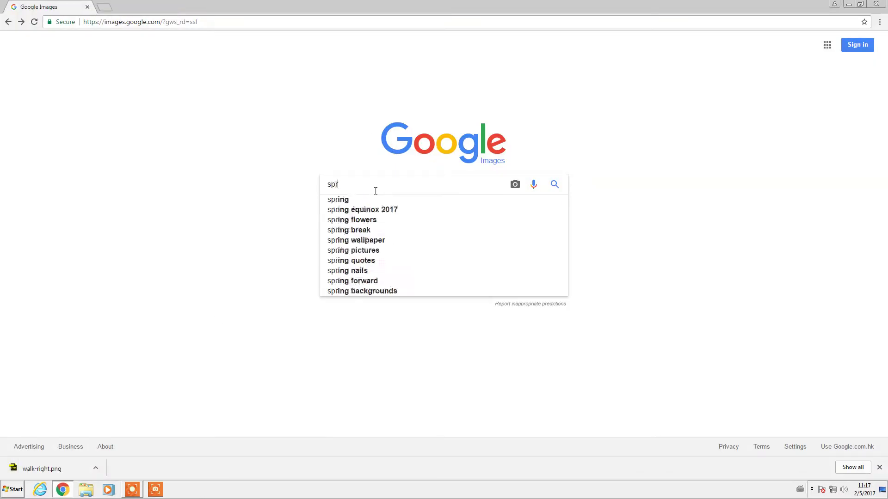
pyautogui.press('BackSpace')
pyautogui.press('BackSpace')
pyautogui.write('heet walking')
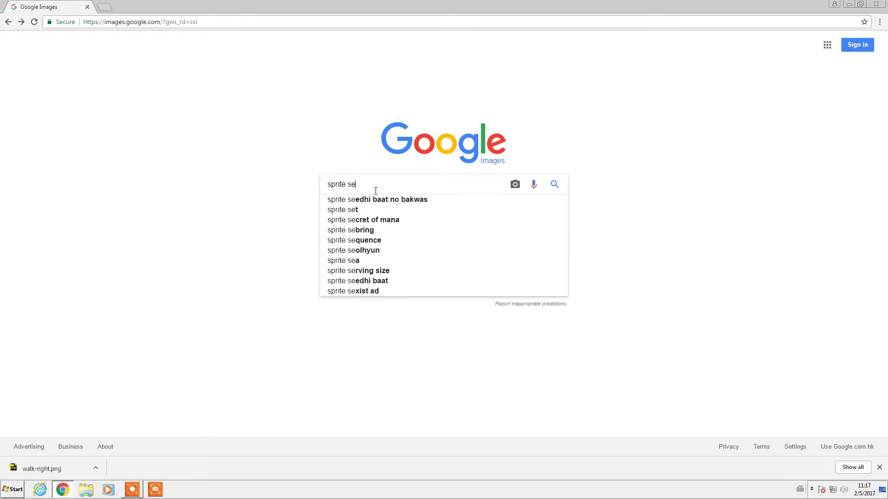
pyautogui.write(' man')
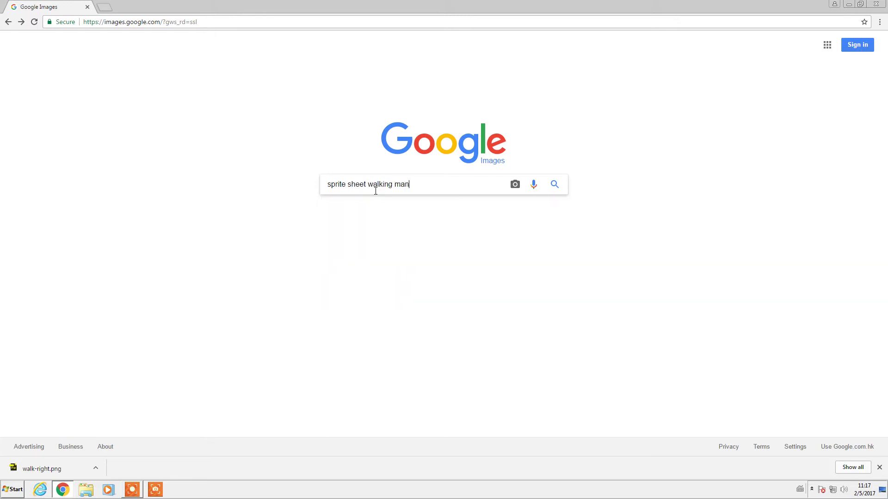
pyautogui.press('Return')
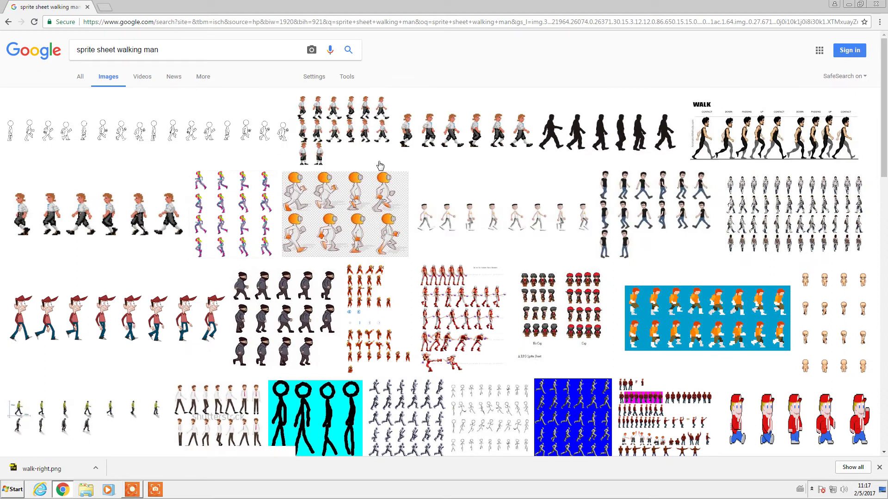
# Open the six-frame walking man sprite sheet from atomicrobotdesign.com at full size and save it to the Desktop as walk-right.
pyautogui.click(453, 128)
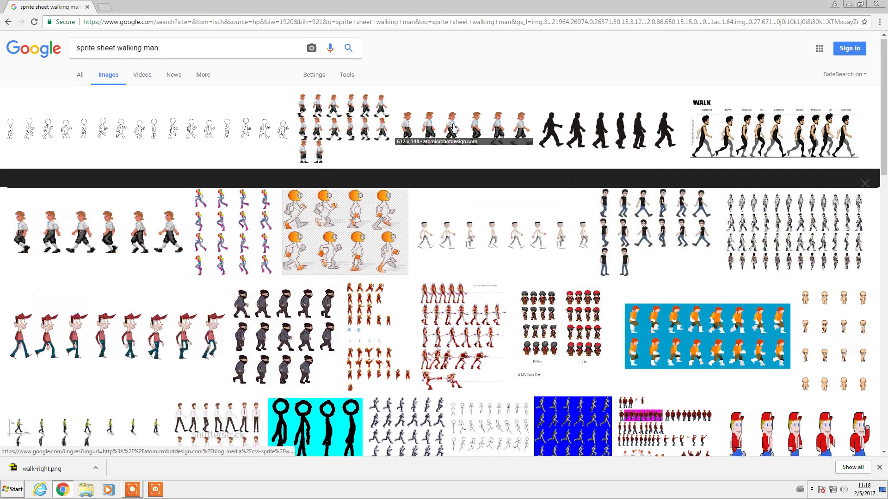
pyautogui.click(637, 233)
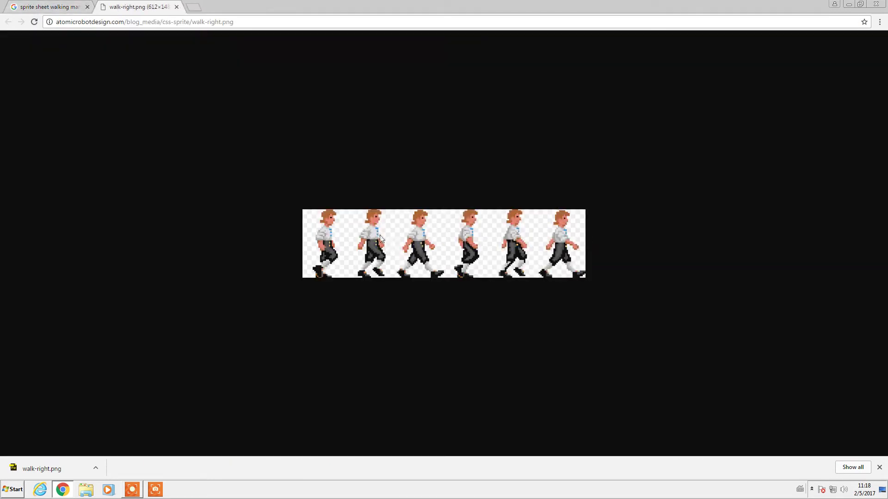
pyautogui.rightClick(422, 221)
pyautogui.click(464, 237)
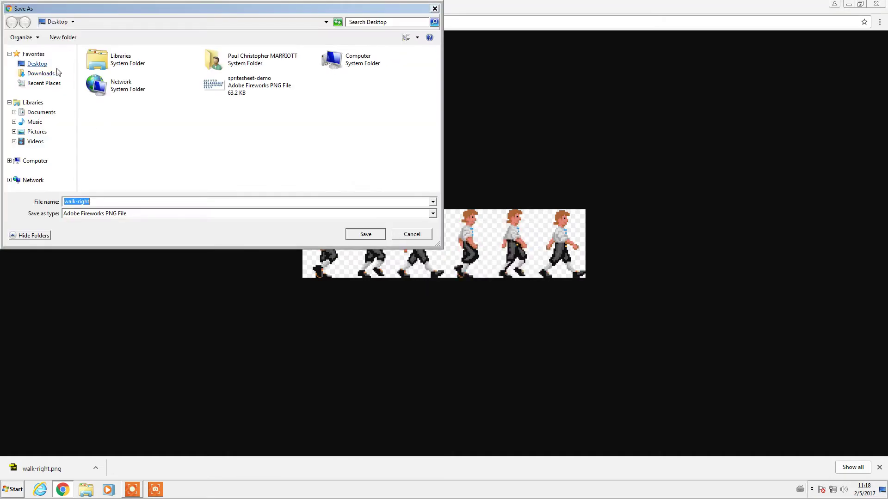
pyautogui.click(51, 65)
pyautogui.click(366, 234)
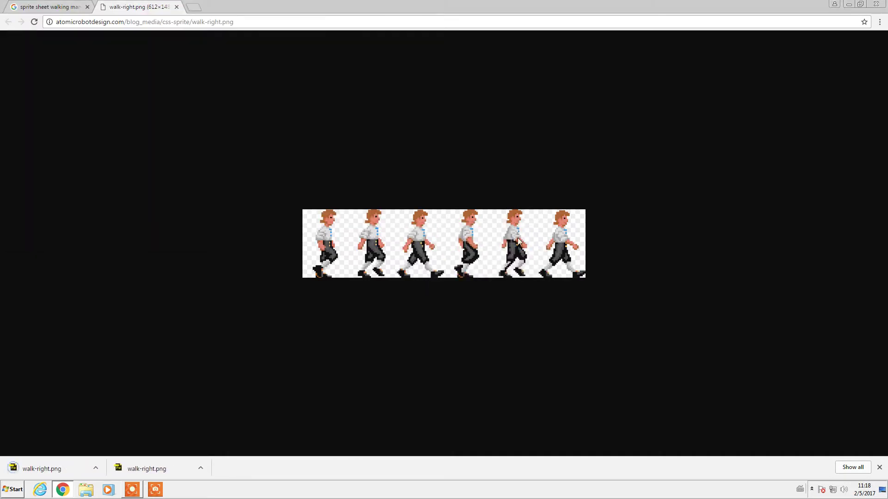
# Minimize the browser and launch Adobe Photoshop CS6 (64 Bit).
pyautogui.click(854, 6)
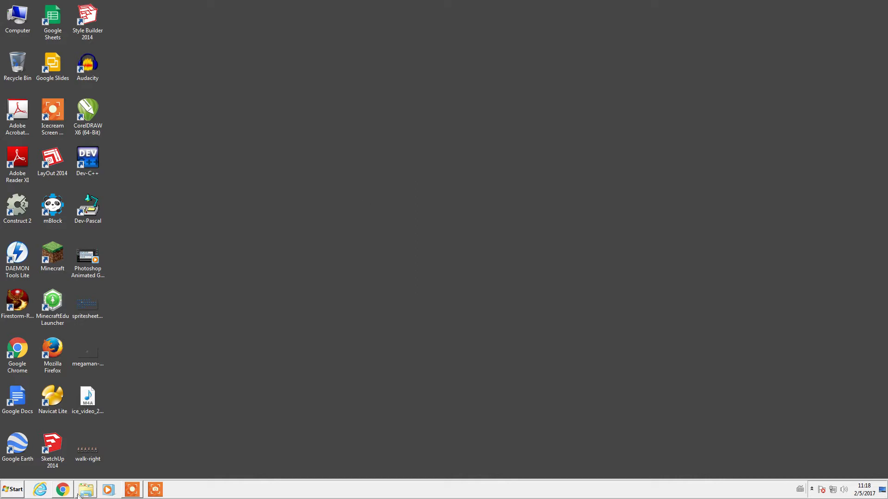
pyautogui.click(13, 489)
pyautogui.click(32, 455)
pyautogui.scroll(-5, 83, 388)
pyautogui.scroll(6, 82, 387)
pyautogui.click(64, 341)
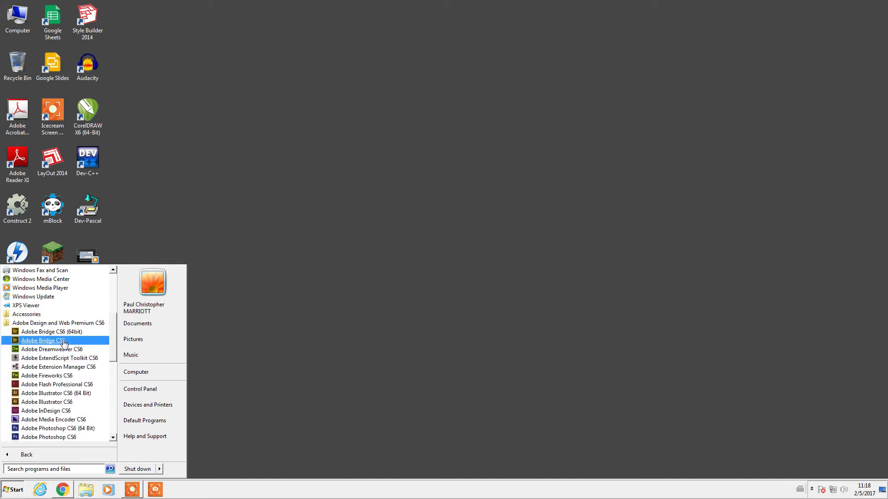
pyautogui.click(77, 429)
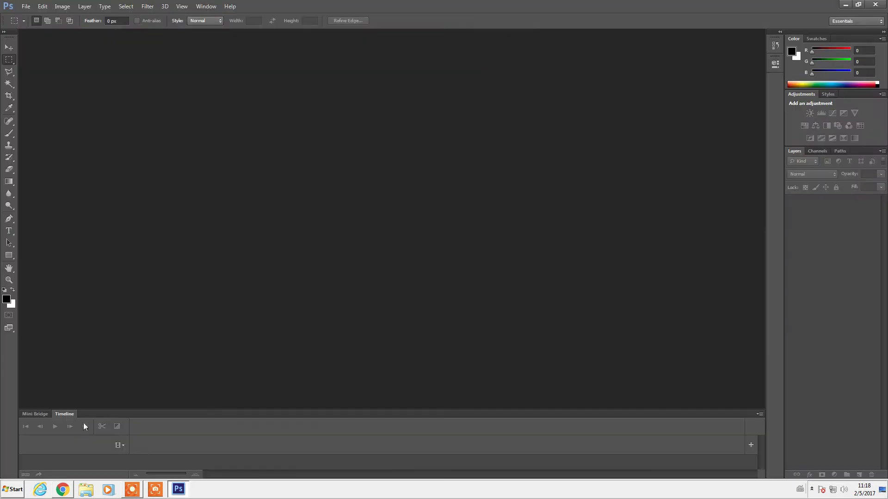
# Open the walk-right PNG image from the Desktop.
pyautogui.click(26, 8)
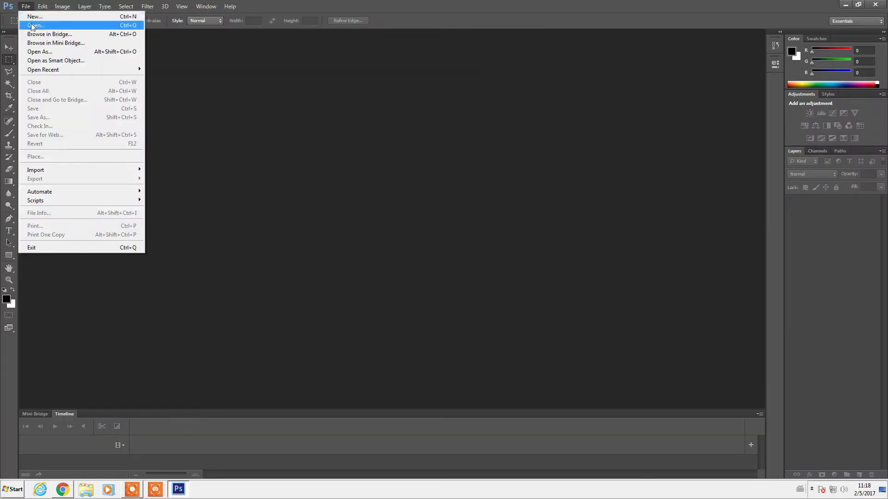
pyautogui.click(27, 26)
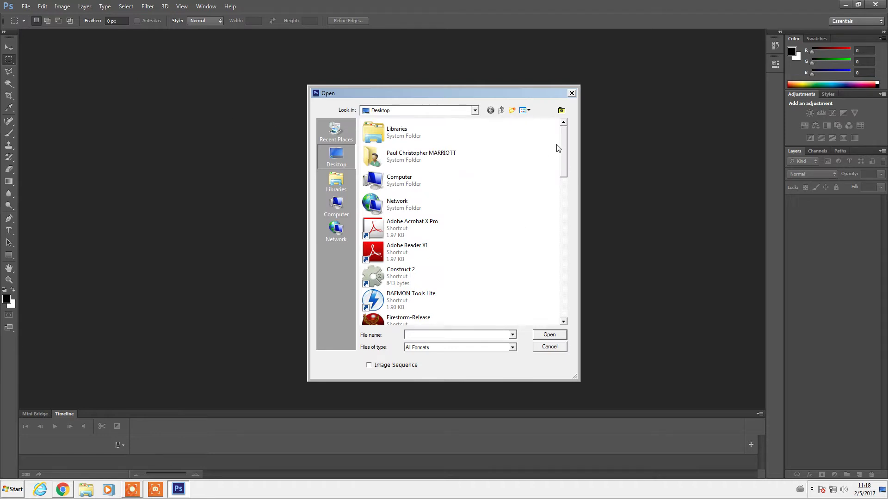
pyautogui.scroll(-10, 557, 148)
pyautogui.click(433, 317)
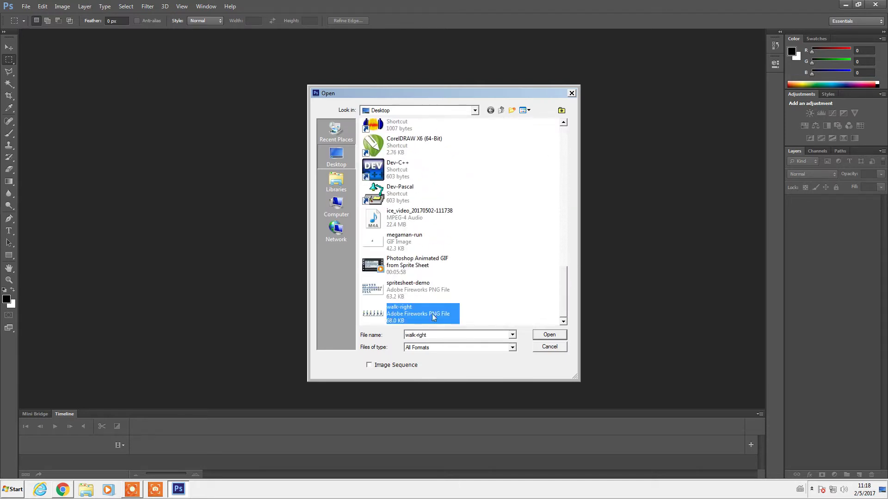
pyautogui.click(535, 335)
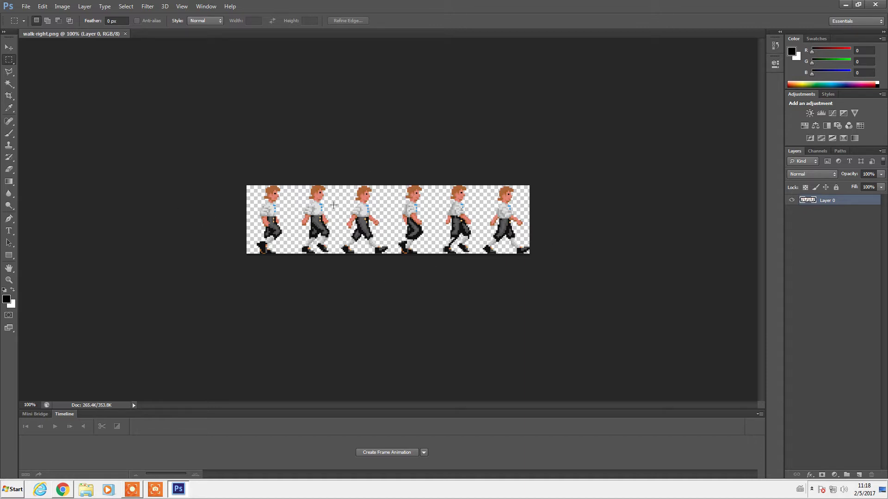
# Make the Rectangular Marquee Tool the active selection tool.
pyautogui.rightClick(12, 64)
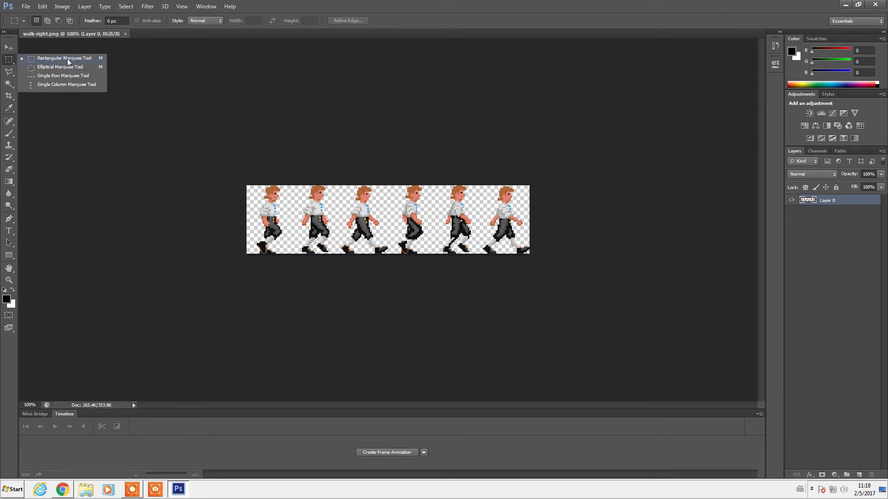
pyautogui.click(187, 135)
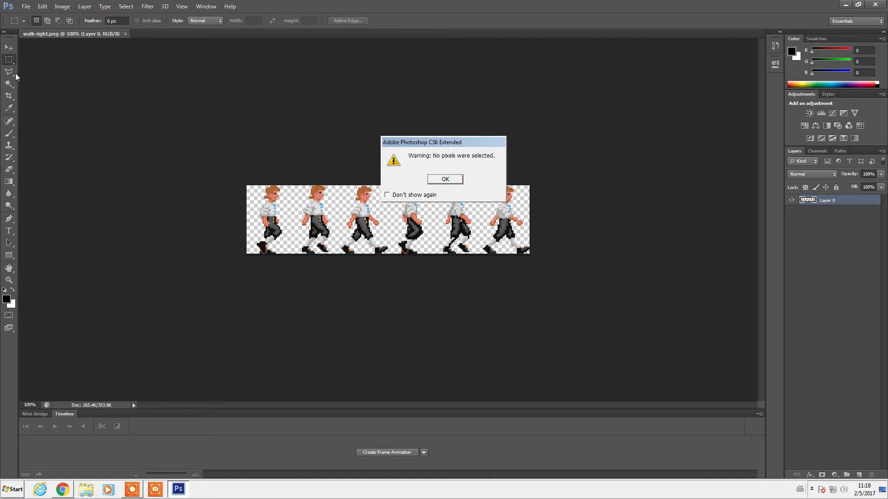
pyautogui.click(442, 180)
pyautogui.click(11, 72)
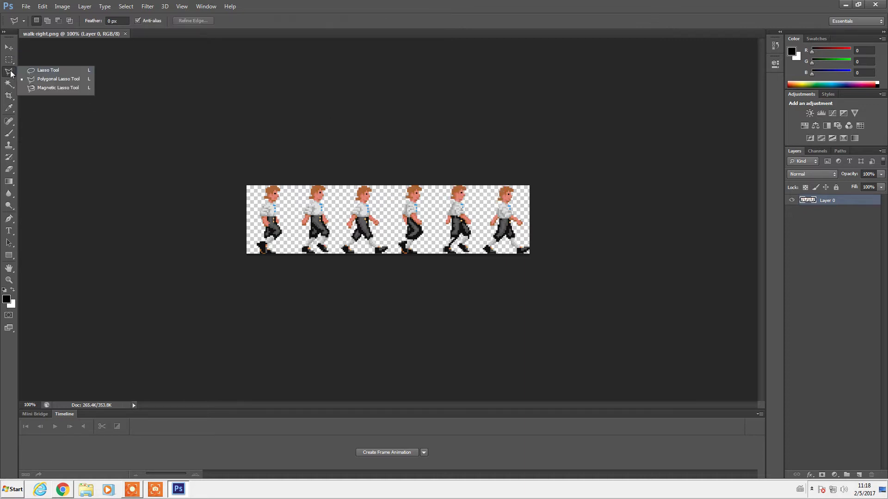
pyautogui.click(9, 60)
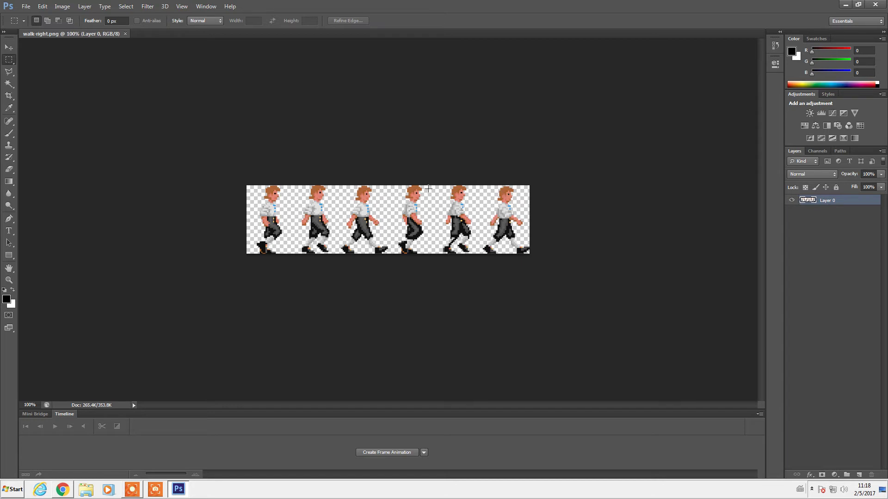
# Rename Layer 0 as "sprite sheet".
pyautogui.doubleClick(828, 200)
pyautogui.write('sprite sheet')
pyautogui.press('Return')
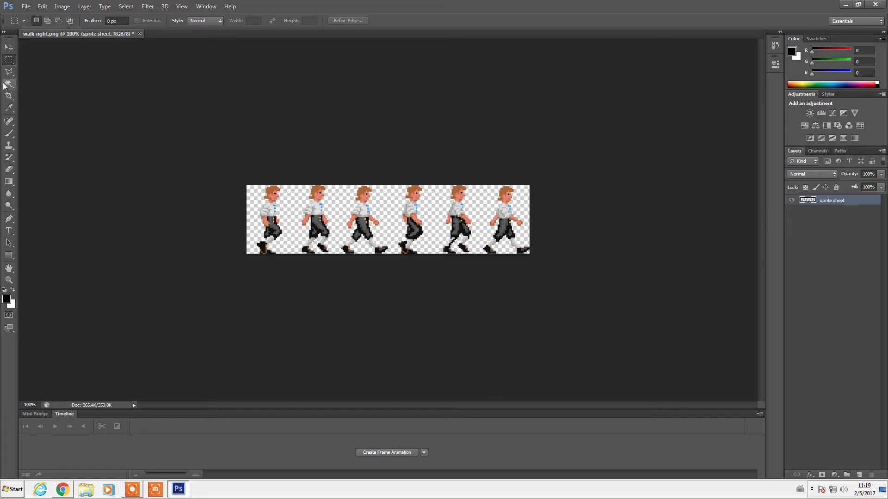
# Copy the first walking figure to a new layer with Layer Via Copy, and check it with the sprite sheet layer temporarily hidden.
pyautogui.moveTo(251, 186); pyautogui.dragTo(289, 258)
pyautogui.rightClick(273, 206)
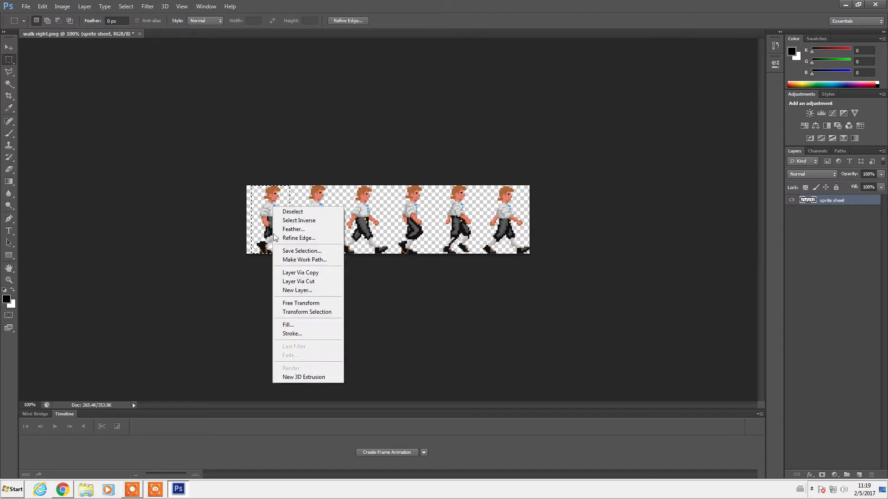
pyautogui.click(315, 273)
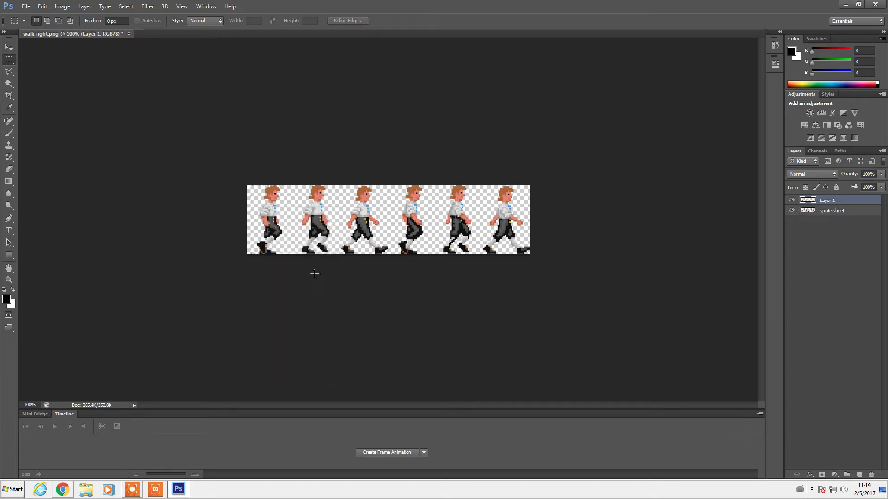
pyautogui.click(792, 211)
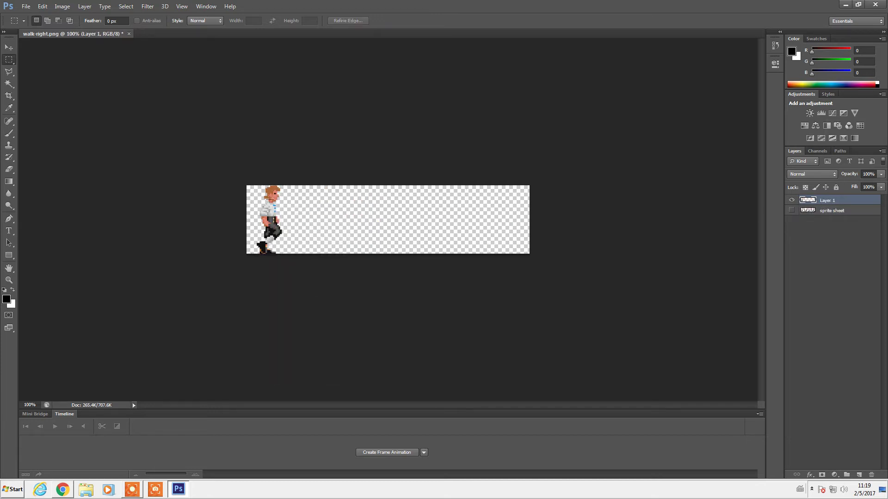
pyautogui.click(791, 211)
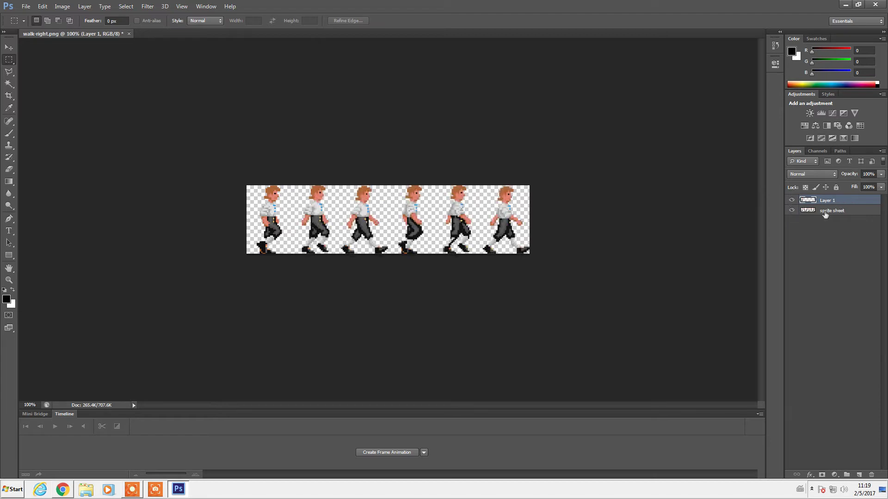
# Copy the second walking figure from the sprite sheet layer to a new layer, and check it with the other layers temporarily hidden.
pyautogui.click(835, 212)
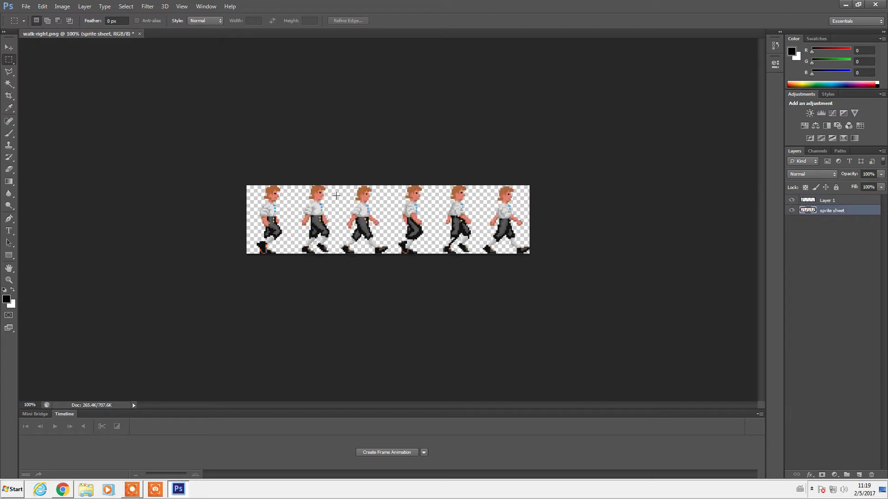
pyautogui.moveTo(296, 185); pyautogui.dragTo(327, 221)
pyautogui.rightClick(322, 198)
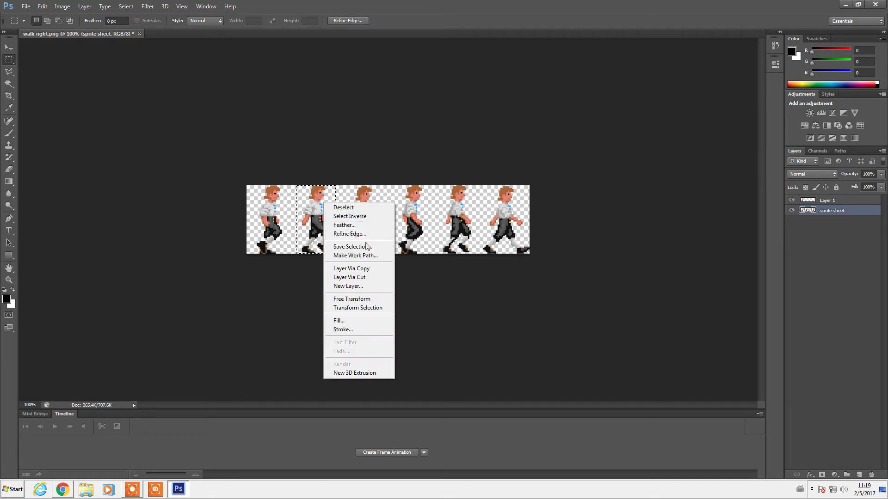
pyautogui.click(342, 262)
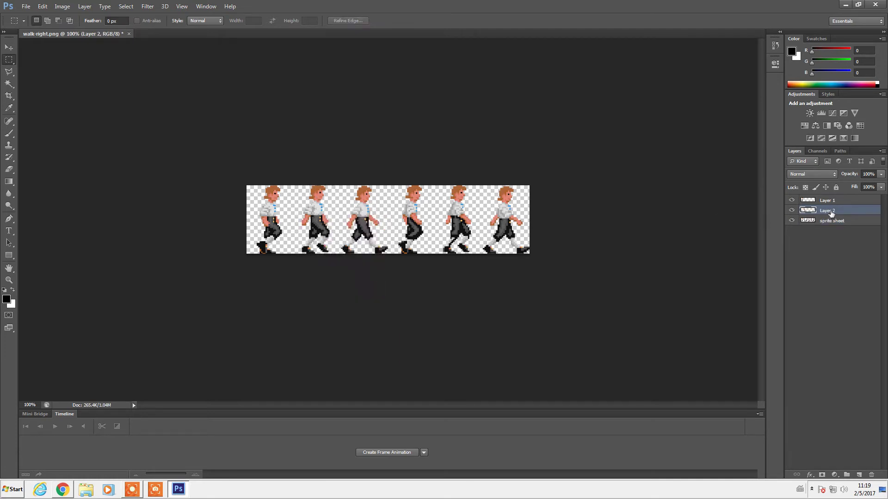
pyautogui.click(792, 200)
pyautogui.click(791, 221)
pyautogui.click(792, 221)
pyautogui.click(791, 200)
# Select the third walking figure with a rectangular marquee and copy it from the sprite sheet layer to a new layer.
pyautogui.moveTo(340, 185); pyautogui.dragTo(389, 255)
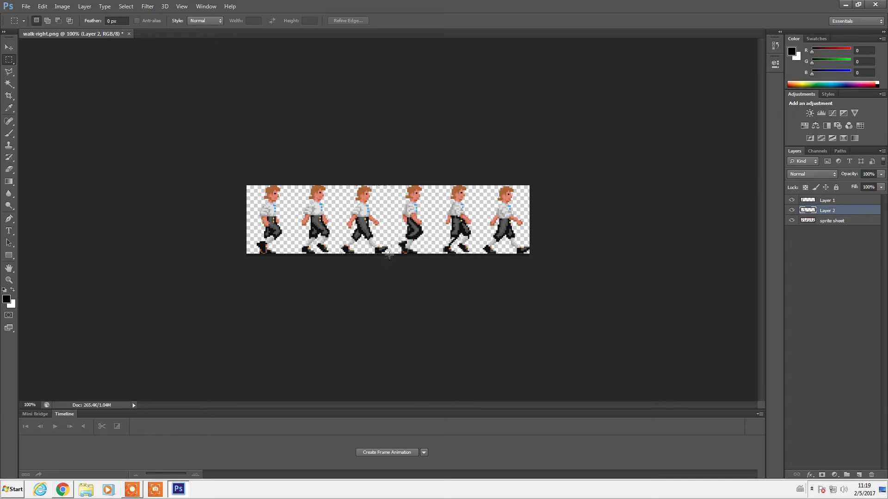
pyautogui.rightClick(372, 210)
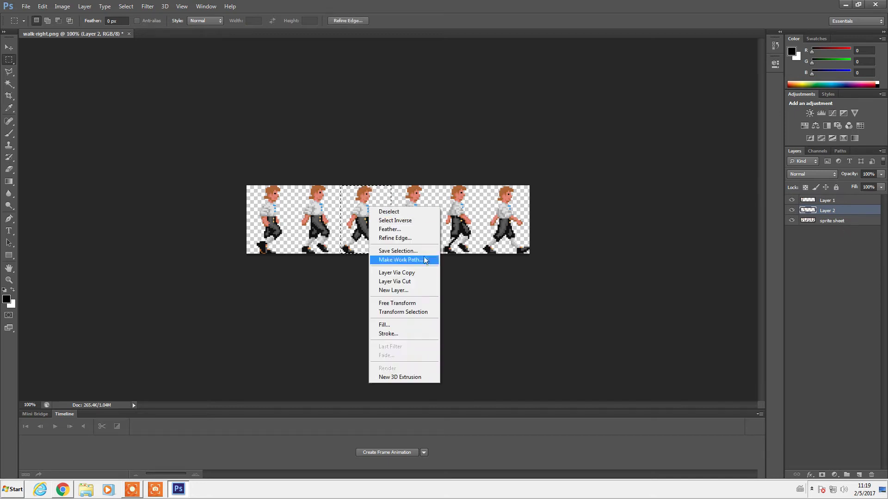
pyautogui.click(397, 273)
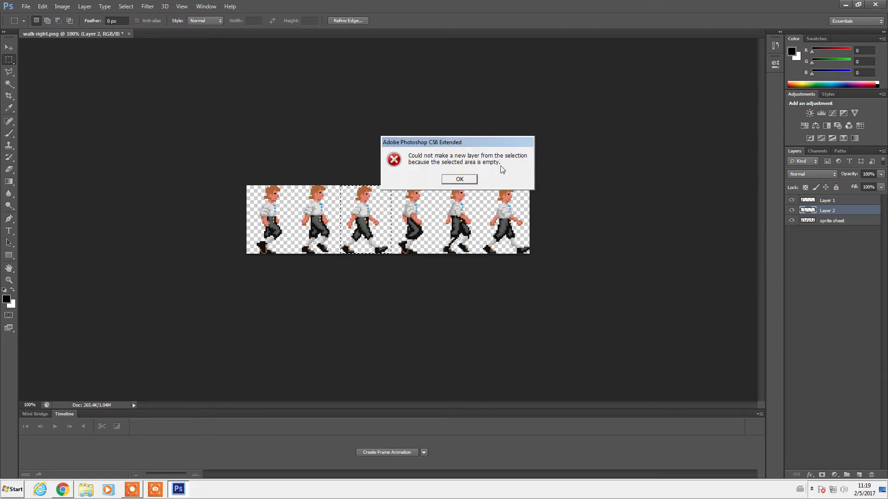
pyautogui.click(469, 180)
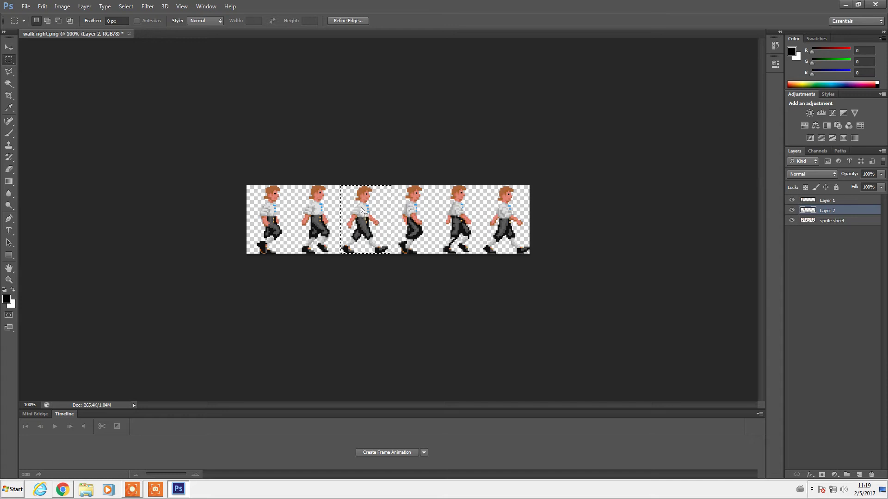
pyautogui.click(833, 222)
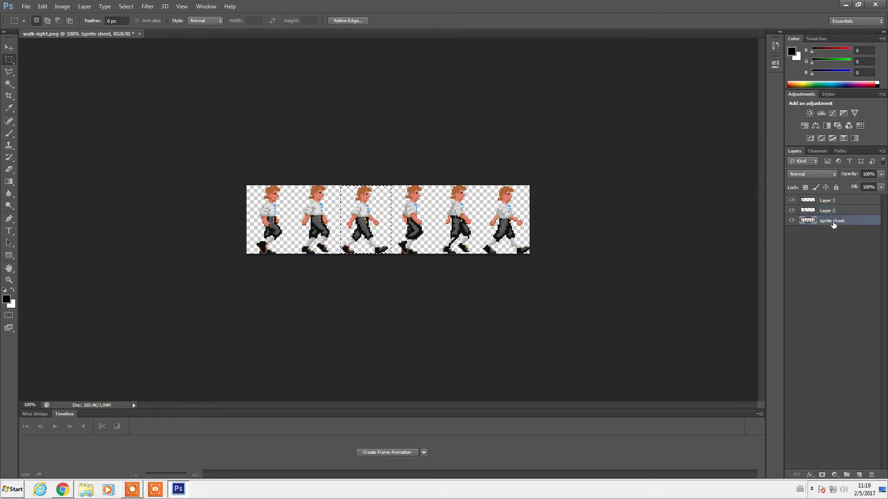
pyautogui.rightClick(387, 202)
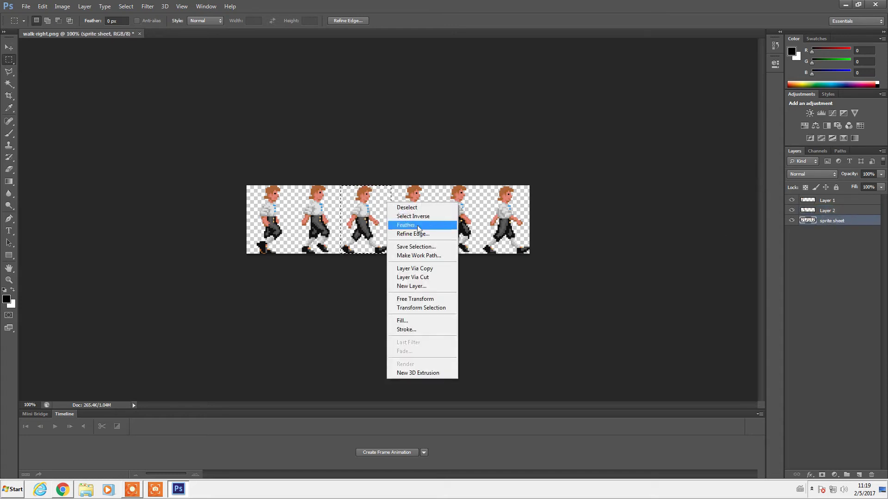
pyautogui.click(428, 272)
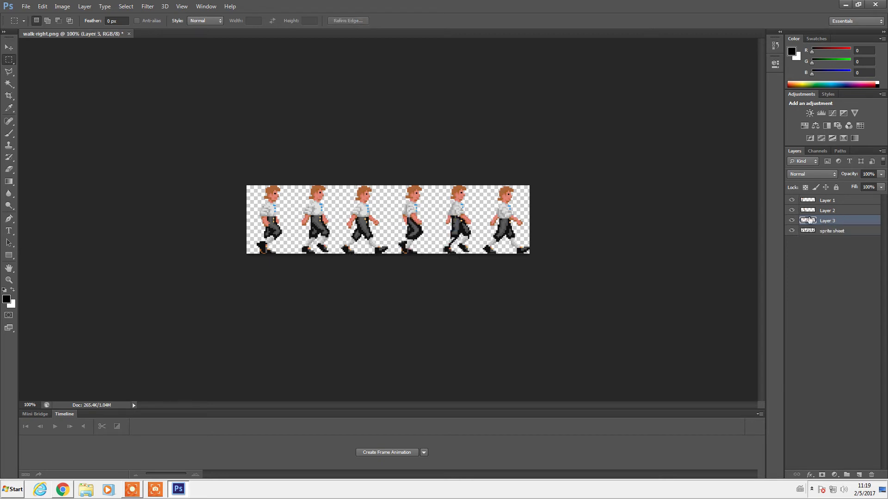
# Select the fourth walking figure with a rectangular marquee and copy it from the sprite sheet layer to a new layer.
pyautogui.moveTo(394, 185); pyautogui.dragTo(432, 258)
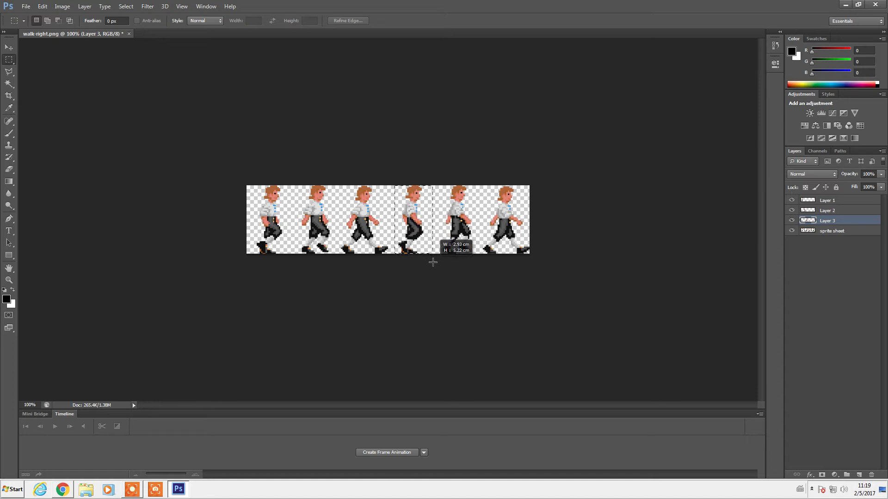
pyautogui.rightClick(422, 215)
pyautogui.click(476, 282)
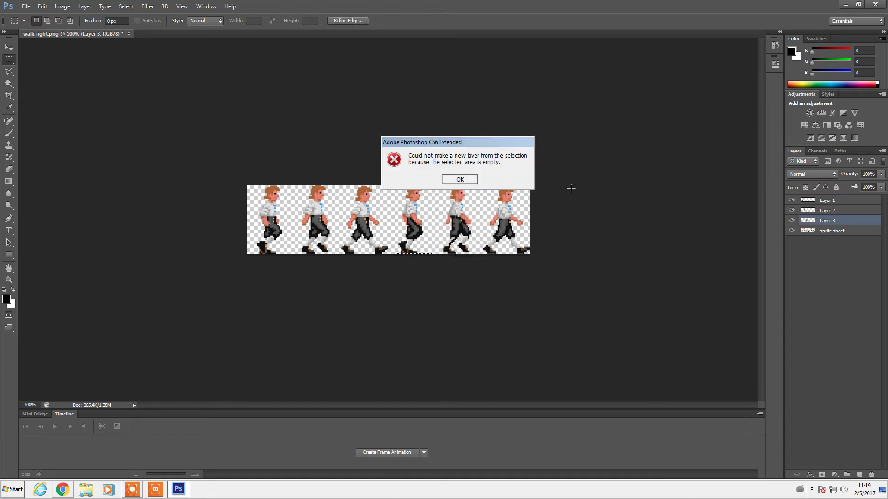
pyautogui.press('Return')
pyautogui.click(835, 230)
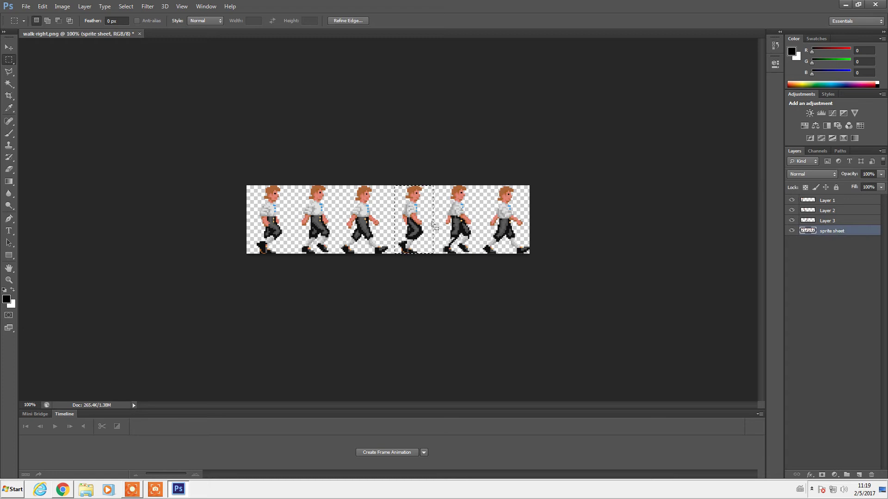
pyautogui.rightClick(403, 204)
pyautogui.click(446, 273)
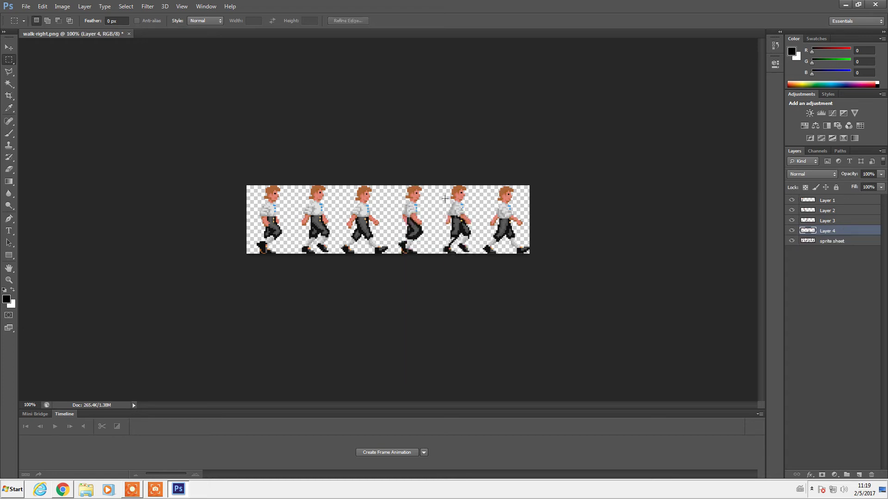
# Marquee-select the fifth walking figure on the sprite sheet layer and duplicate it with Layer Via Copy.
pyautogui.click(833, 243)
pyautogui.moveTo(438, 185); pyautogui.dragTo(478, 255)
pyautogui.rightClick(469, 214)
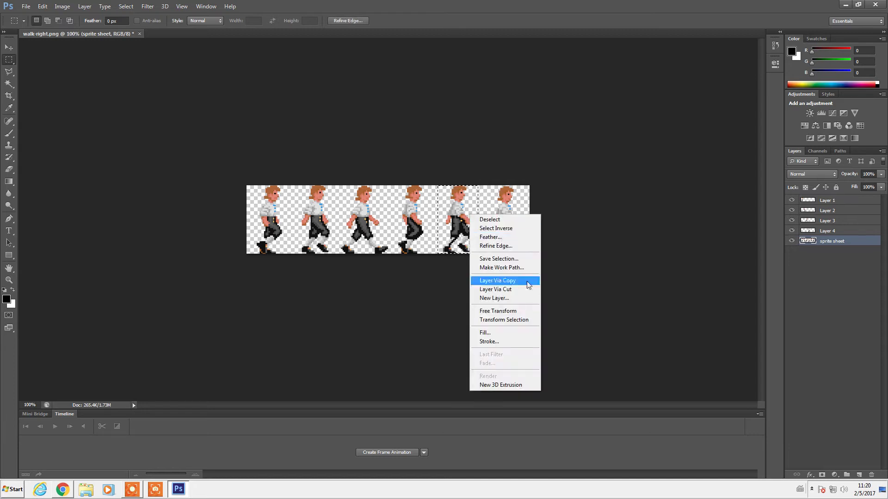
pyautogui.click(526, 282)
# Marquee-select the sixth walking figure on the sprite sheet layer and copy it to its own new layer.
pyautogui.click(832, 252)
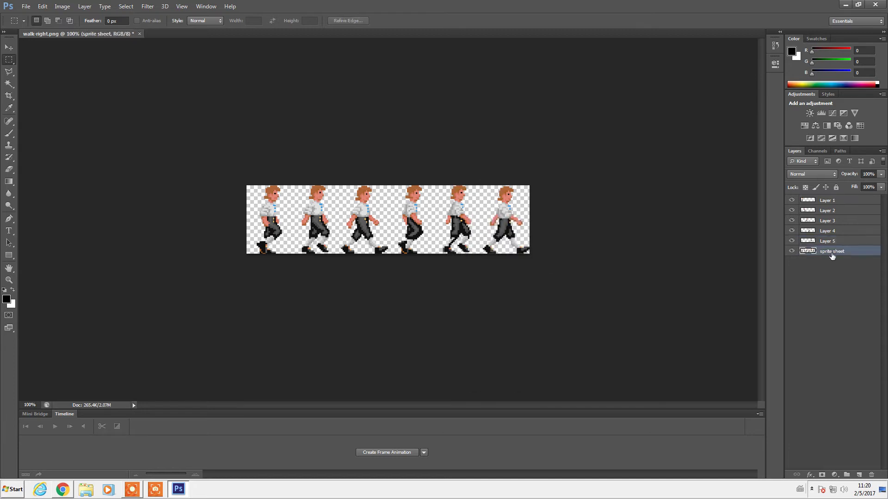
pyautogui.moveTo(483, 187); pyautogui.dragTo(550, 264)
pyautogui.rightClick(514, 210)
pyautogui.click(568, 276)
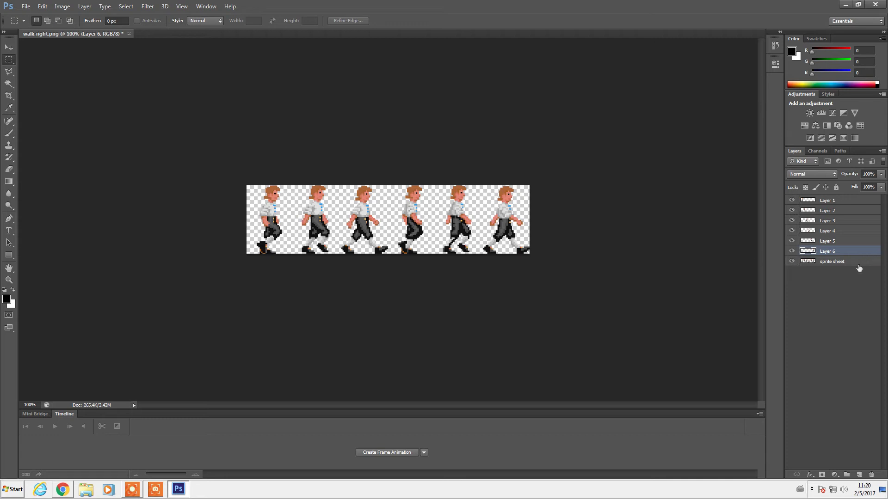
# Delete the sprite sheet layer, keeping only the six single-figure layers.
pyautogui.click(834, 262)
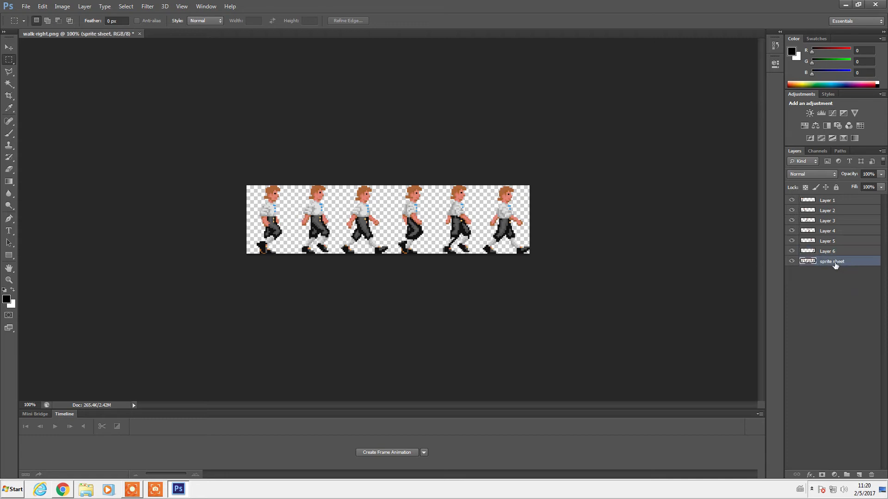
pyautogui.rightClick(835, 263)
pyautogui.click(794, 200)
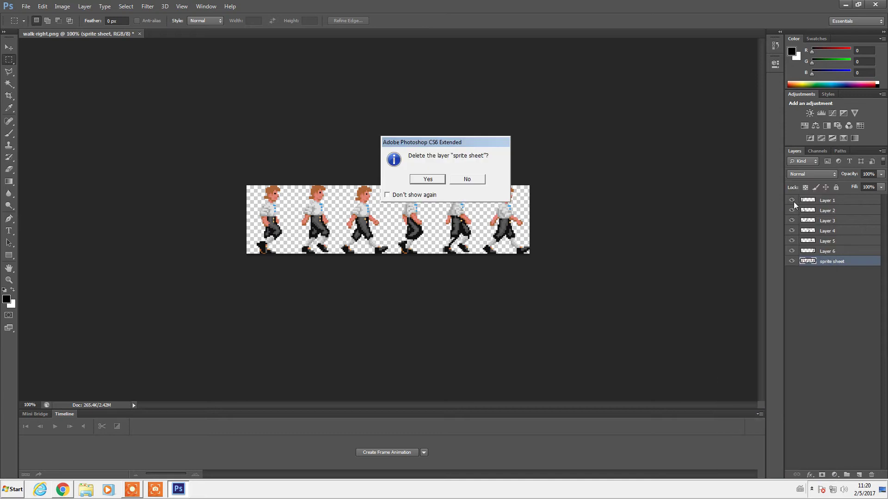
pyautogui.click(431, 179)
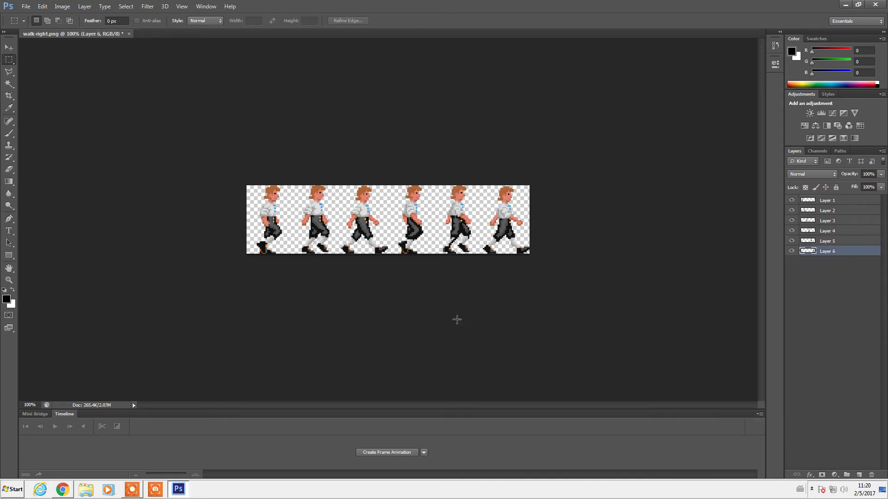
pyautogui.click(424, 453)
pyautogui.click(426, 460)
pyautogui.click(424, 453)
pyautogui.click(415, 468)
# Move the second walking figure on Layer 2 so that it lies directly over the first figure.
pyautogui.click(9, 47)
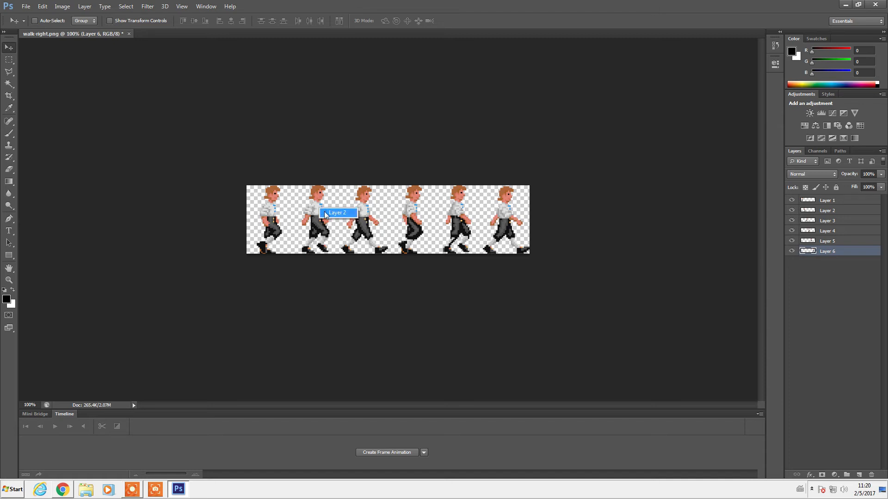
pyautogui.click(323, 211)
pyautogui.rightClick(323, 217)
pyautogui.click(323, 220)
pyautogui.moveTo(322, 218); pyautogui.dragTo(275, 216)
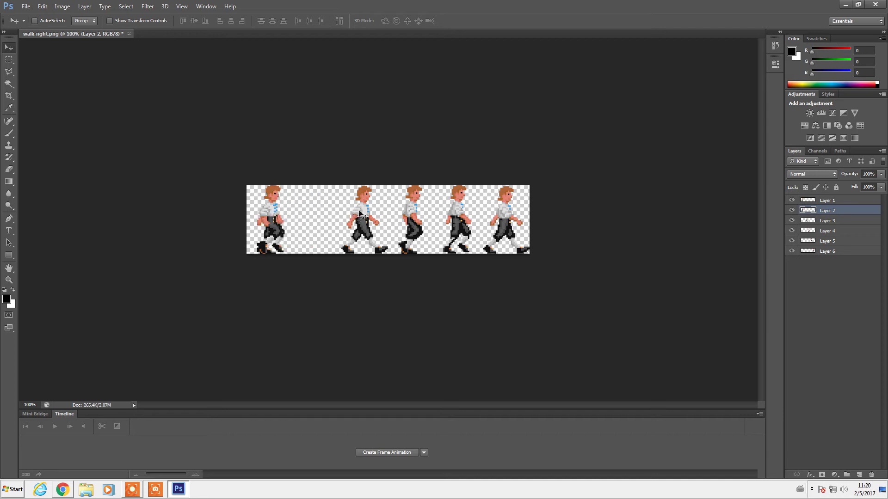
# Move the third and fourth walking figures, on Layer 3 and Layer 4, onto the stack at the first figure.
pyautogui.rightClick(363, 217)
pyautogui.click(370, 221)
pyautogui.moveTo(334, 217); pyautogui.dragTo(270, 214)
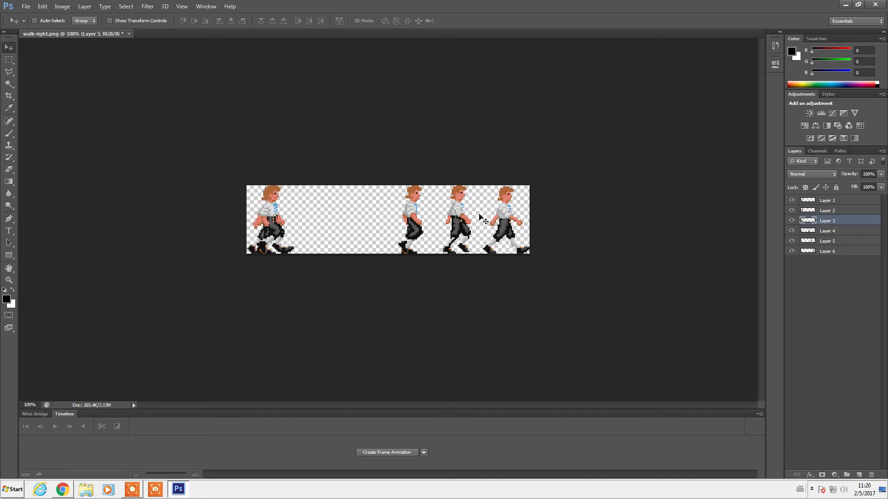
pyautogui.rightClick(418, 218)
pyautogui.click(426, 223)
pyautogui.moveTo(418, 218); pyautogui.dragTo(413, 218)
pyautogui.moveTo(298, 214); pyautogui.dragTo(276, 215)
# Move the fifth and sixth walking figures, on Layer 5 and Layer 6, onto the stacked figures.
pyautogui.rightClick(448, 209)
pyautogui.click(457, 215)
pyautogui.moveTo(457, 215); pyautogui.dragTo(277, 215)
pyautogui.rightClick(513, 221)
pyautogui.click(522, 223)
pyautogui.moveTo(513, 221); pyautogui.dragTo(281, 221)
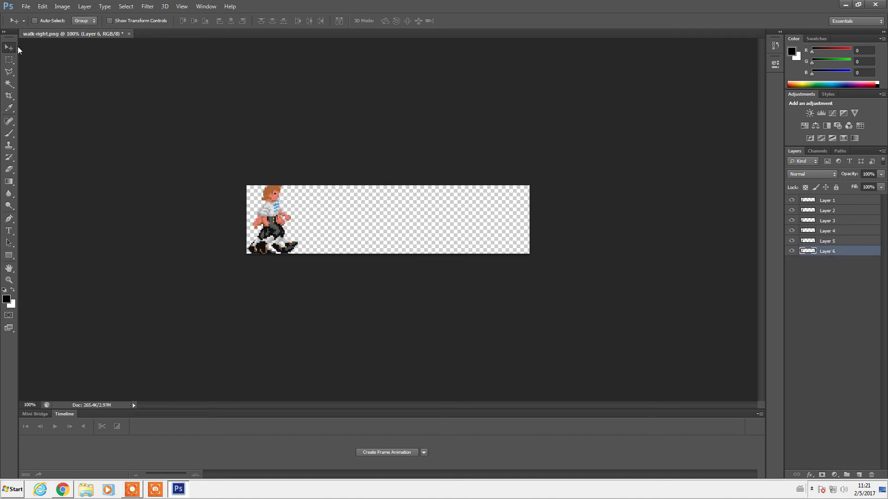
# Fine-tune the alignment of the stacked figures and move all six layers together to the middle of the canvas.
pyautogui.moveTo(279, 202)
pyautogui.mouseDown()
pyautogui.moveTo(290, 207)
pyautogui.moveTo(279, 202)
pyautogui.mouseUp()
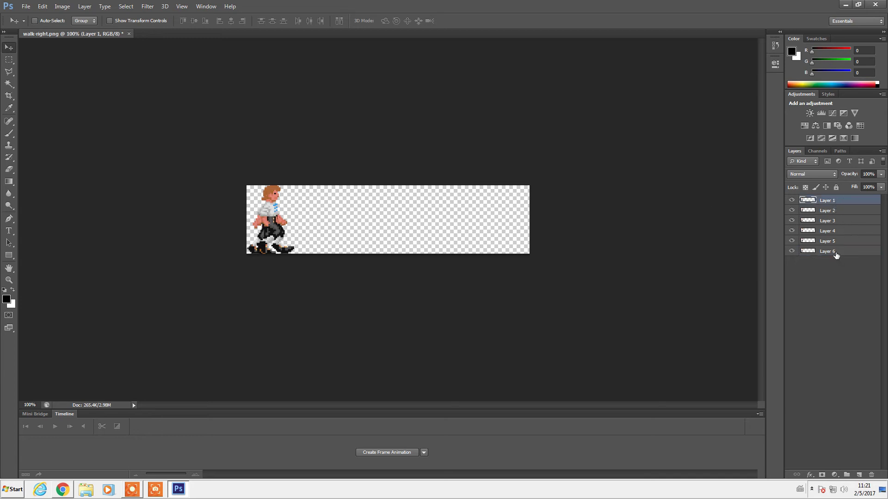
pyautogui.keyDown('shift'); pyautogui.click(836, 254); pyautogui.keyUp('shift')
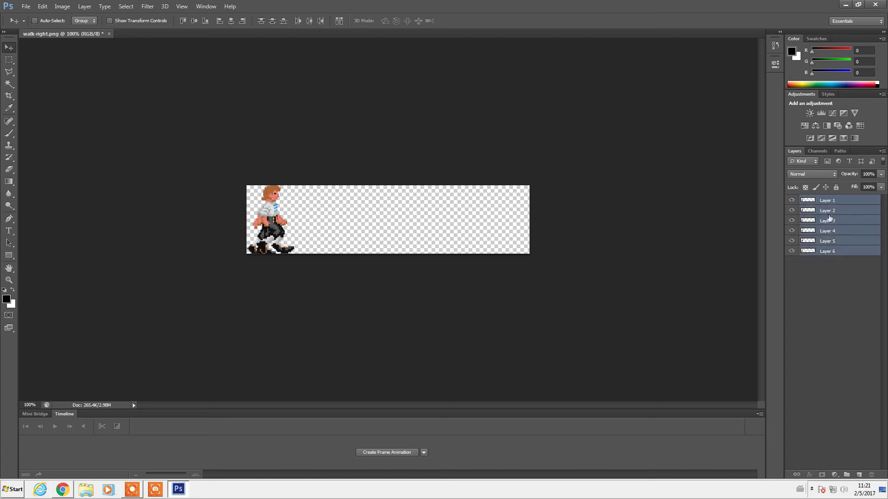
pyautogui.moveTo(280, 215); pyautogui.dragTo(385, 214)
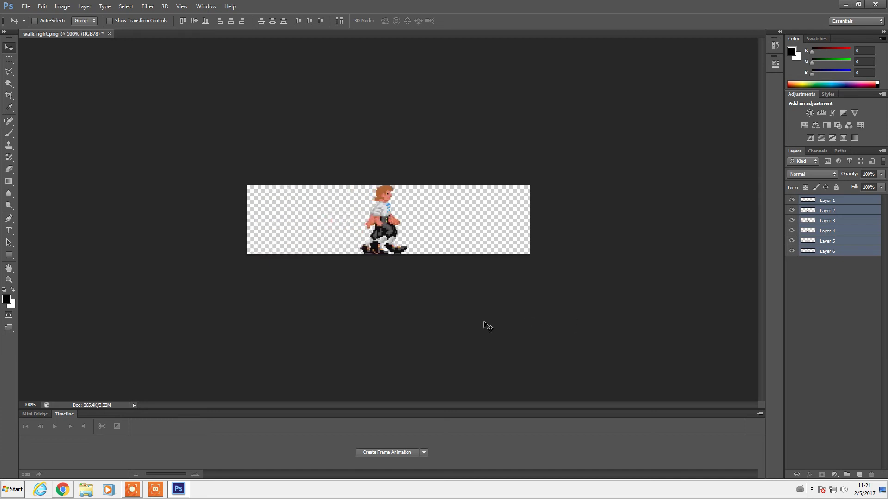
# Create a frame animation in the timeline and make its frames from the six layers.
pyautogui.click(387, 452)
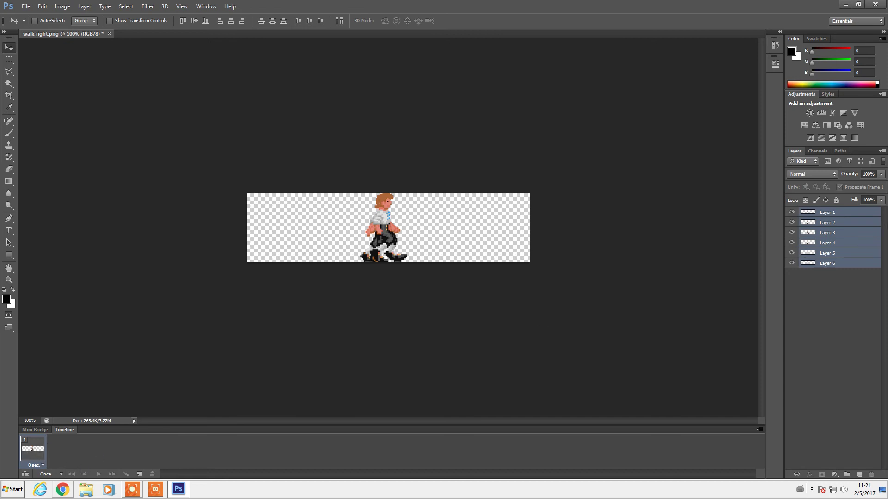
pyautogui.click(759, 430)
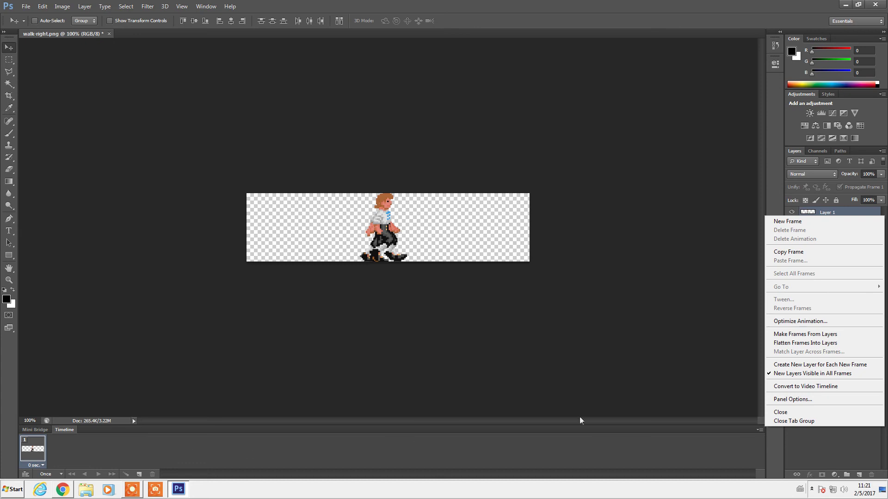
pyautogui.click(832, 338)
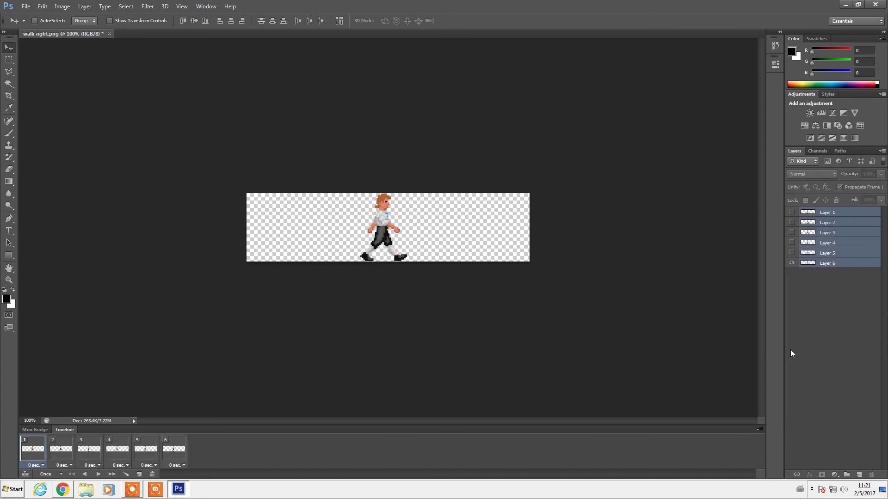
# Step through the timeline frames and play the animation from frame 1 to check the walking motion.
pyautogui.click(72, 457)
pyautogui.click(92, 454)
pyautogui.click(117, 455)
pyautogui.click(144, 455)
pyautogui.click(167, 455)
pyautogui.press('space')
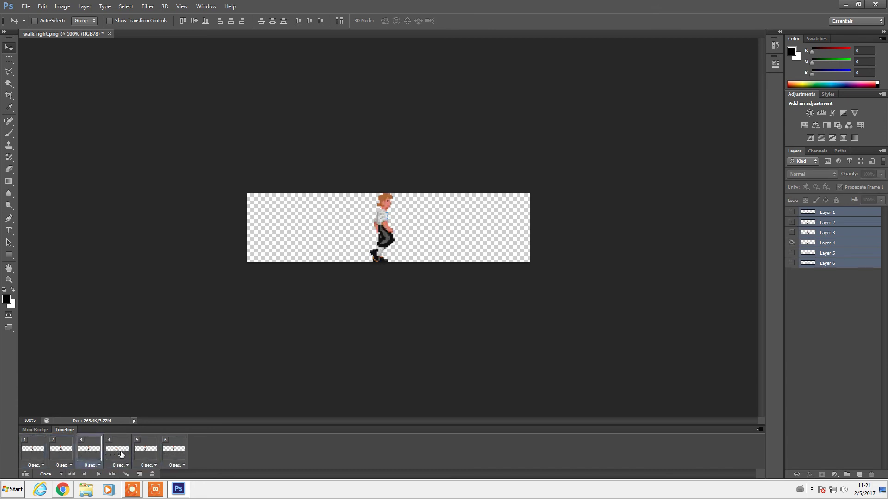
pyautogui.press('space')
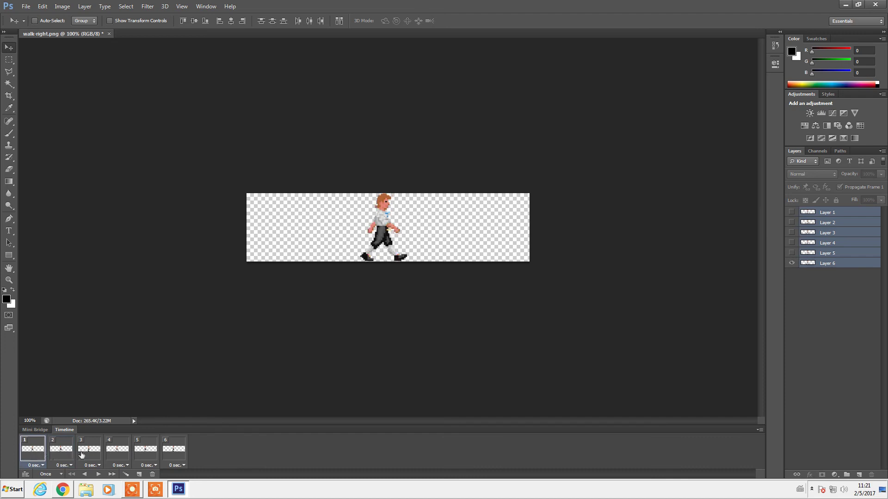
pyautogui.press('space')
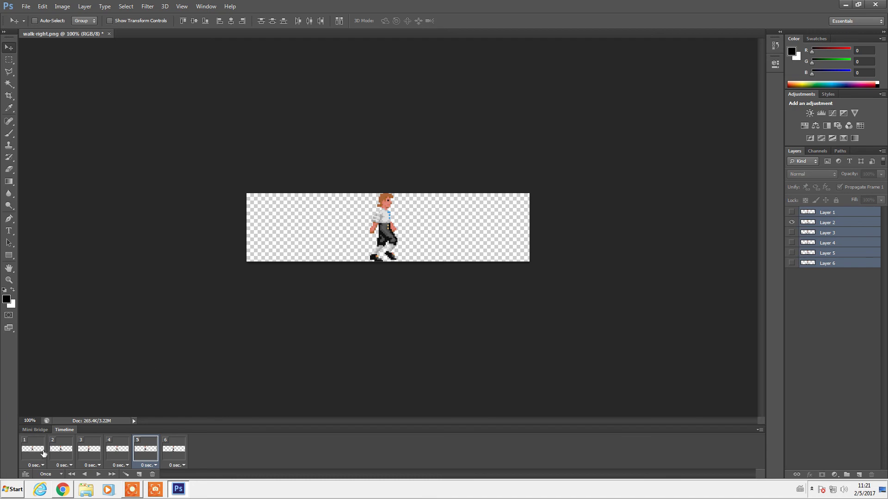
pyautogui.click(43, 453)
pyautogui.click(100, 473)
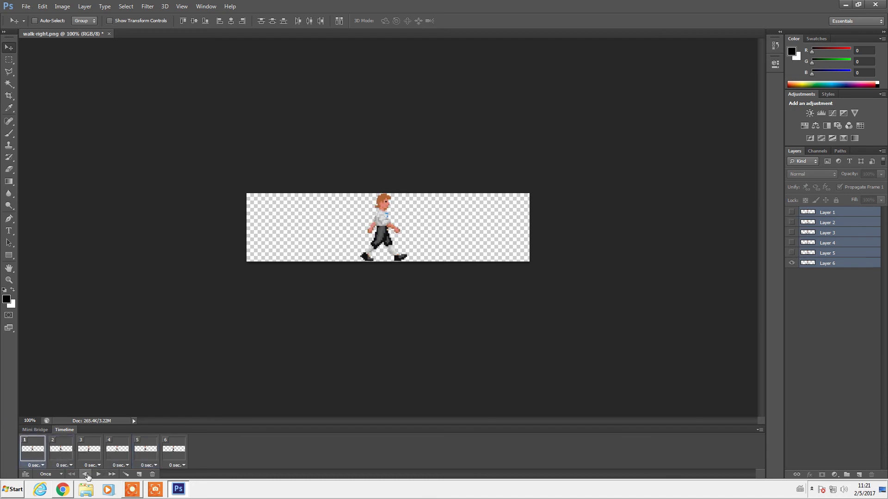
pyautogui.click(98, 474)
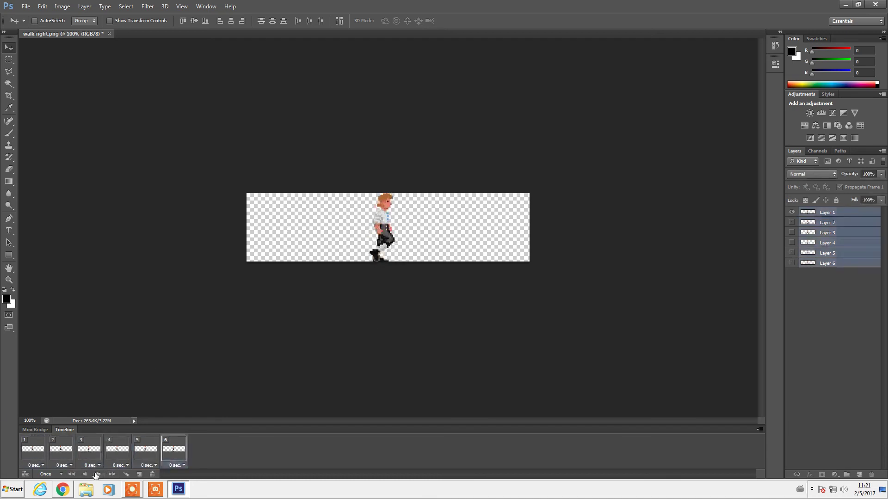
# Set the animation's looping to Forever, and play it back briefly before stopping it.
pyautogui.click(60, 475)
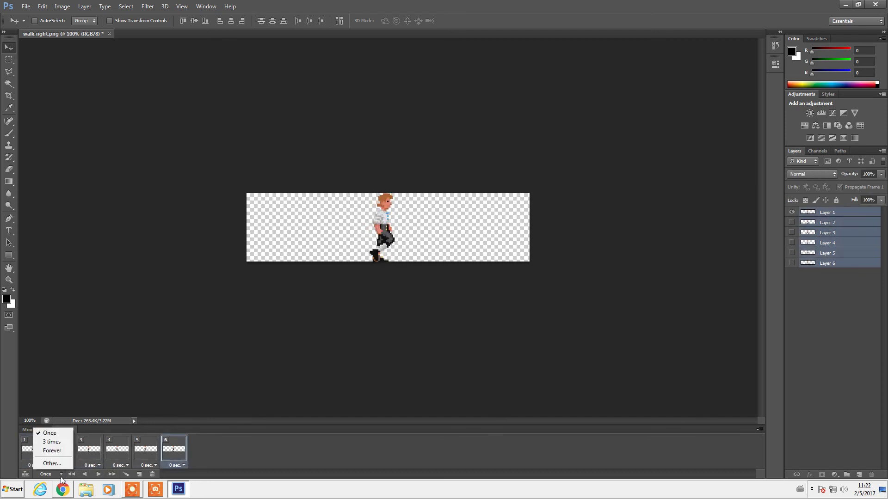
pyautogui.click(52, 450)
pyautogui.click(98, 474)
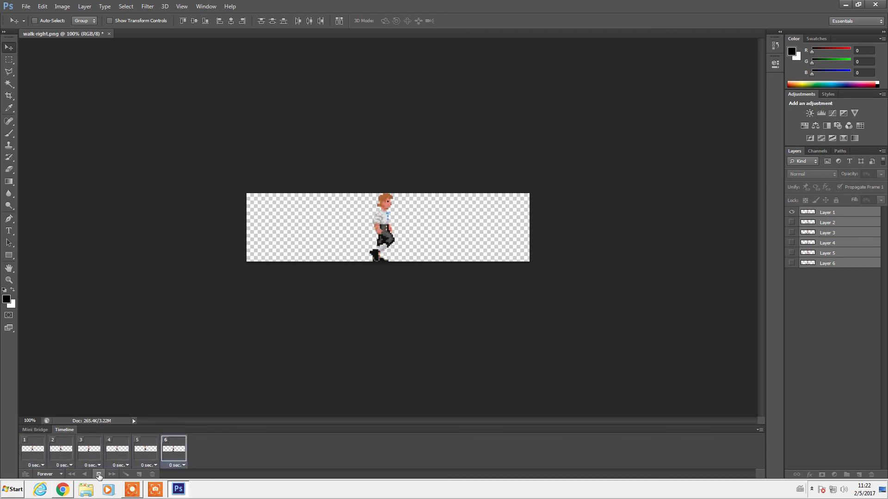
pyautogui.click(100, 475)
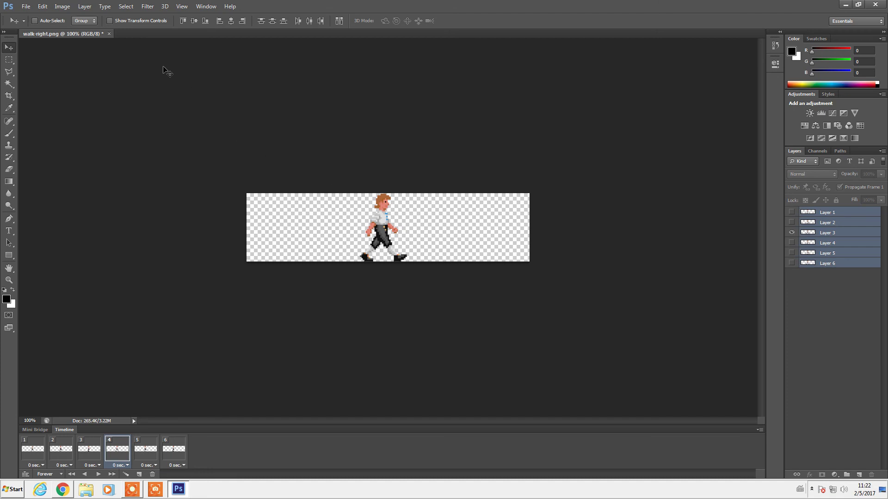
# Export the animation with Save for Web as a GIF named "walking-man" on the desktop.
pyautogui.click(27, 6)
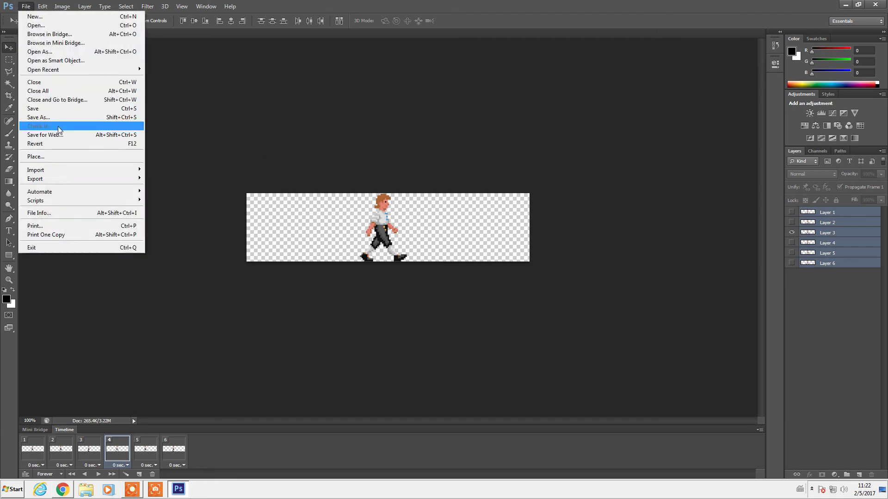
pyautogui.click(80, 134)
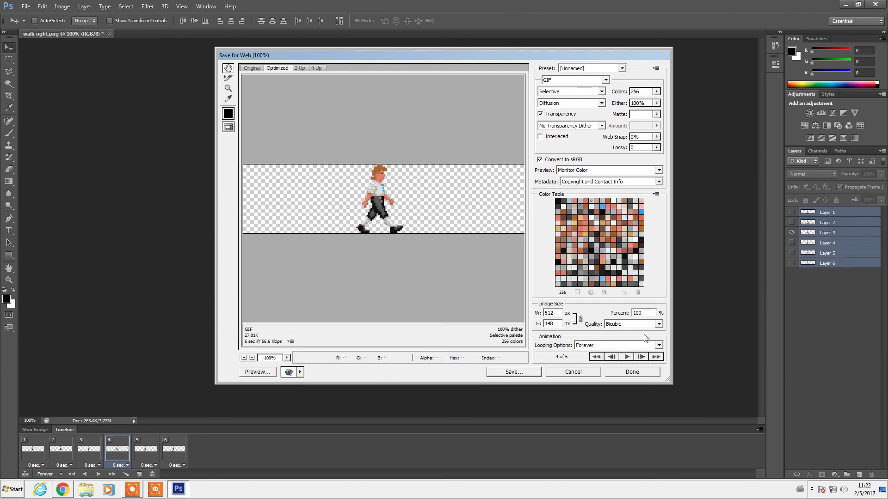
pyautogui.click(511, 372)
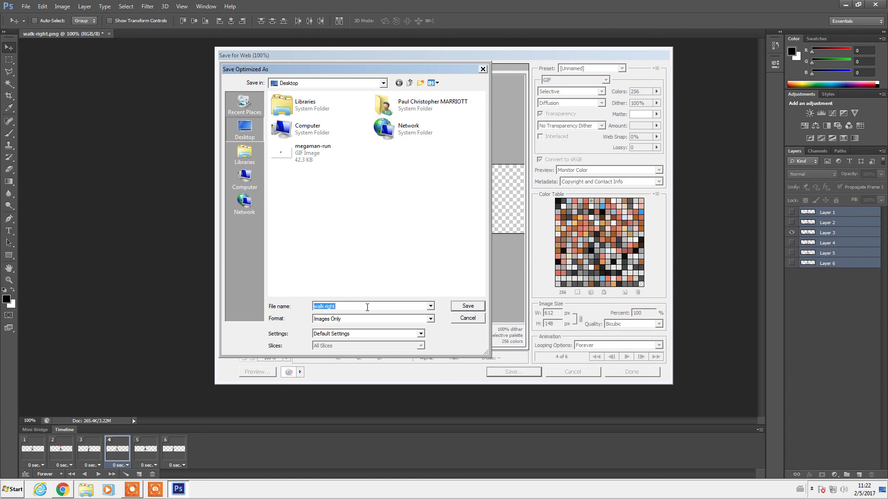
pyautogui.write('walking man')
pyautogui.press('Return')
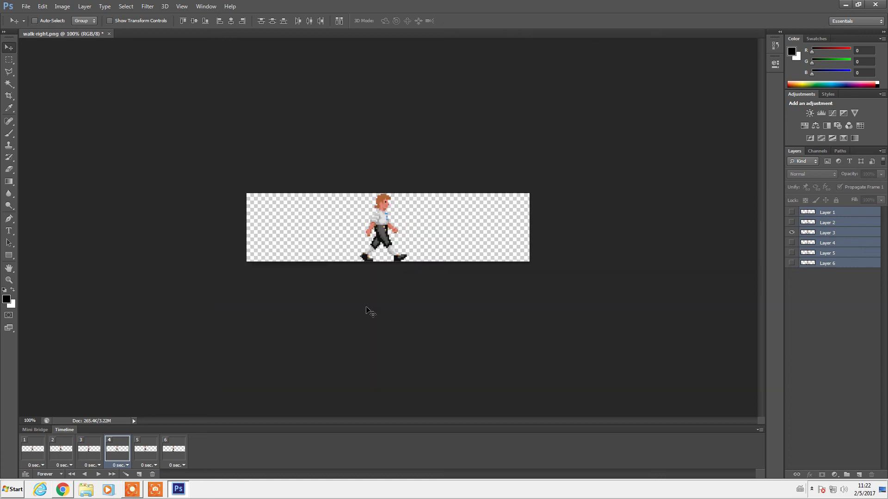
# Switch to Chrome and open walking-man.gif from the desktop in it to watch the exported animation.
pyautogui.click(845, 4)
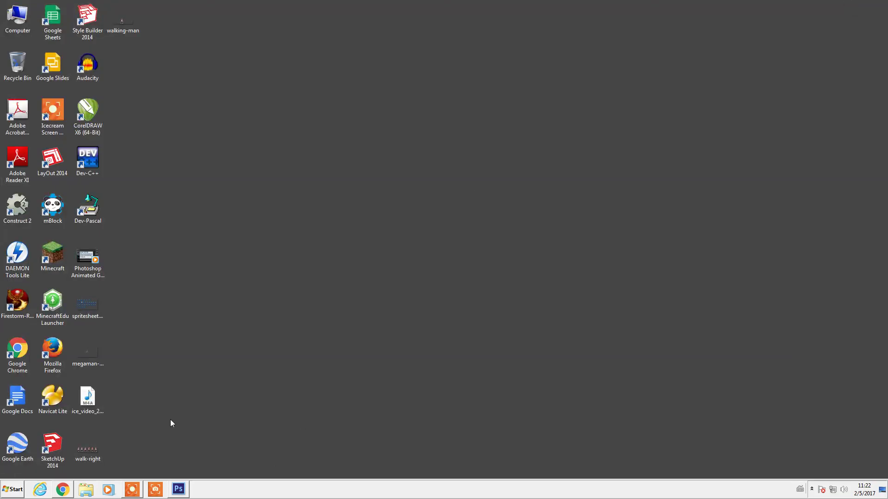
pyautogui.click(63, 489)
pyautogui.doubleClick(350, 4)
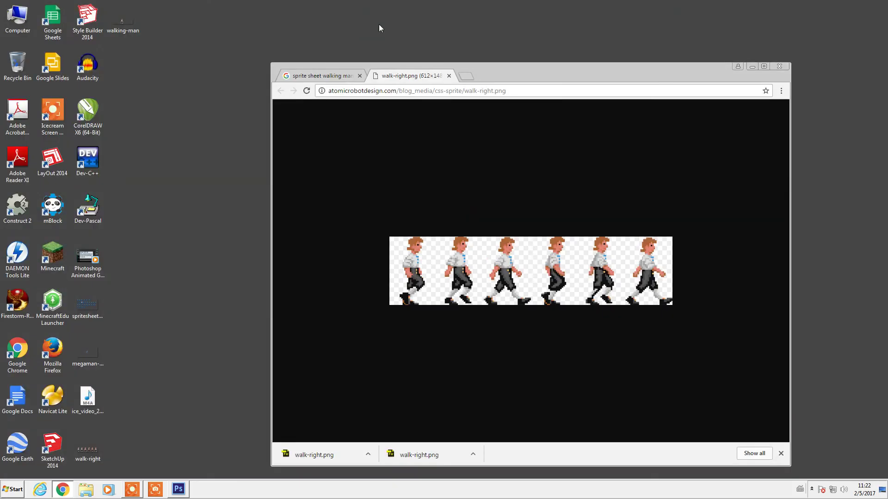
pyautogui.moveTo(515, 74); pyautogui.dragTo(558, 67)
pyautogui.click(86, 442)
pyautogui.click(128, 20)
pyautogui.moveTo(460, 126); pyautogui.dragTo(472, 168)
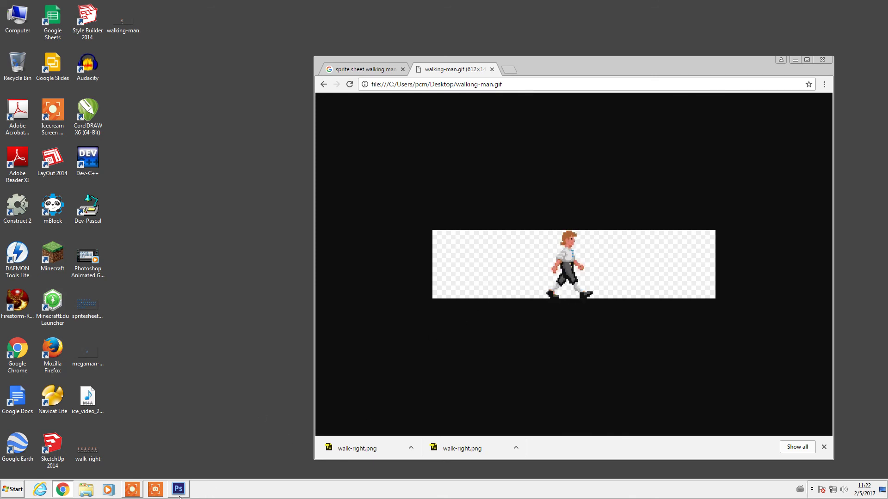
pyautogui.moveTo(181, 494)
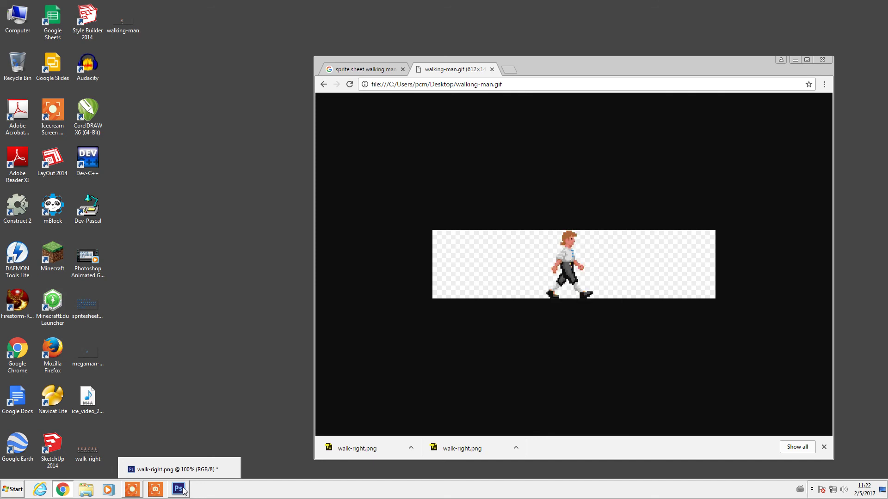
pyautogui.click(183, 490)
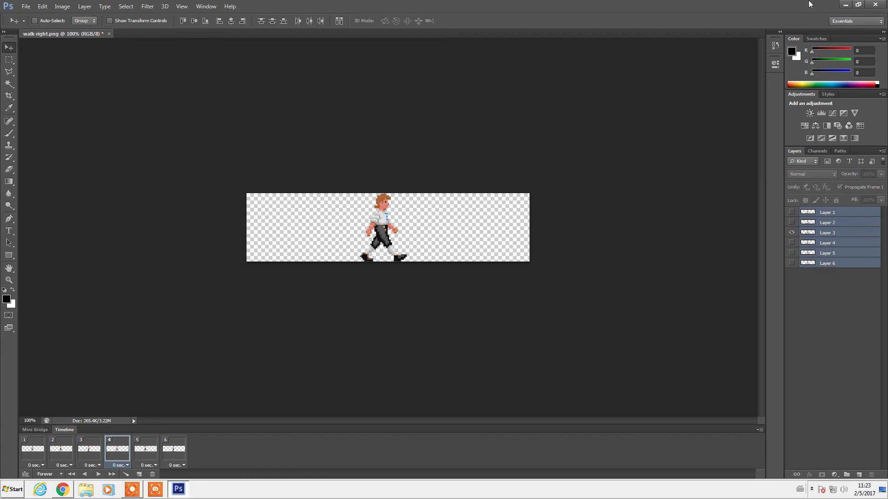
pyautogui.click(845, 4)
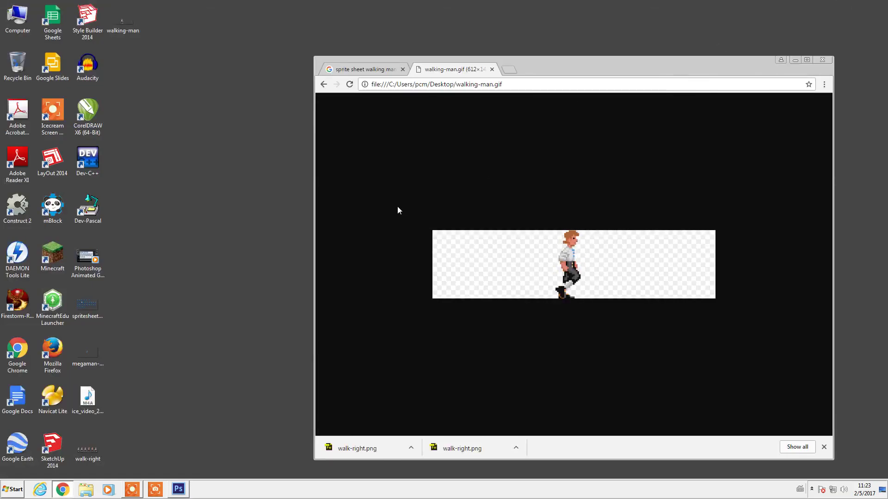